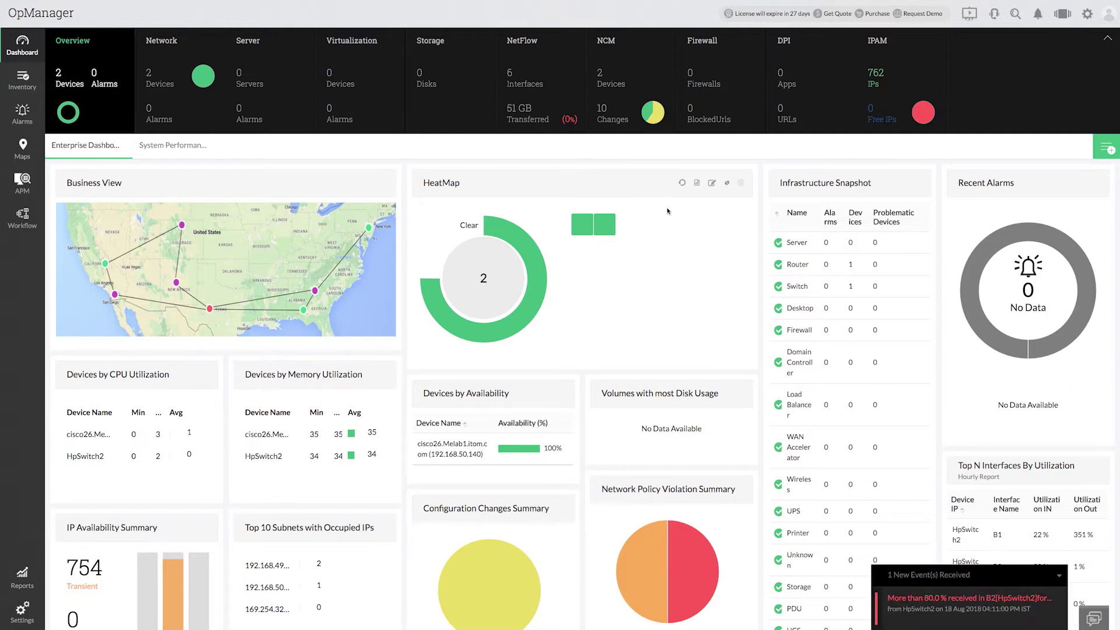
# From the B2 utilization alarm, open HpSwitch2's B2 interface traffic page in Flow Analysis.
pyautogui.click(955, 606)
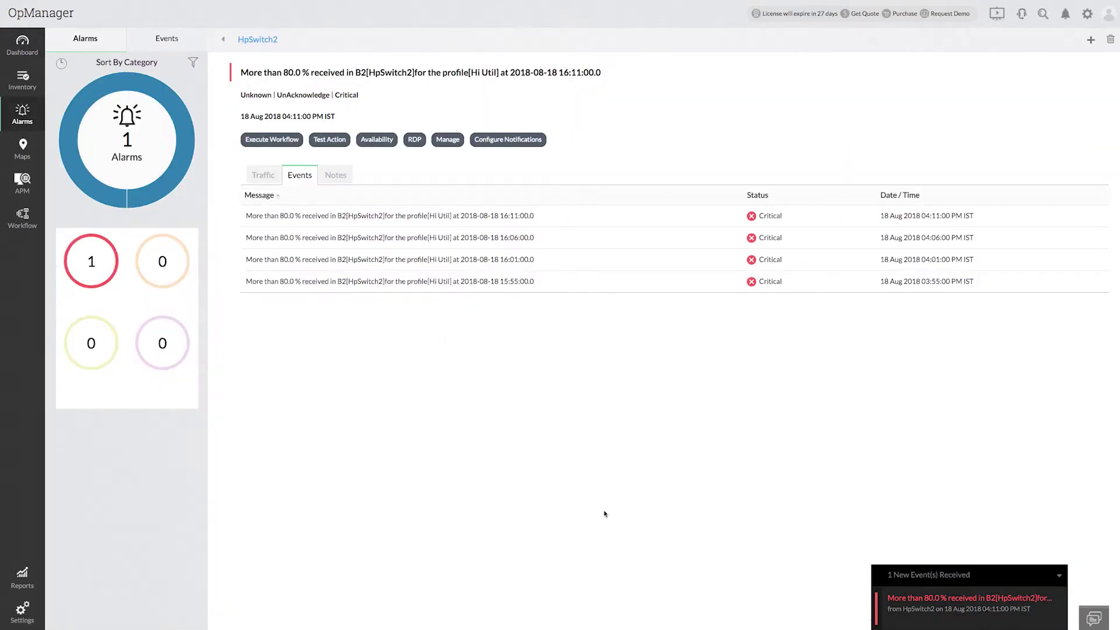
pyautogui.click(32, 89)
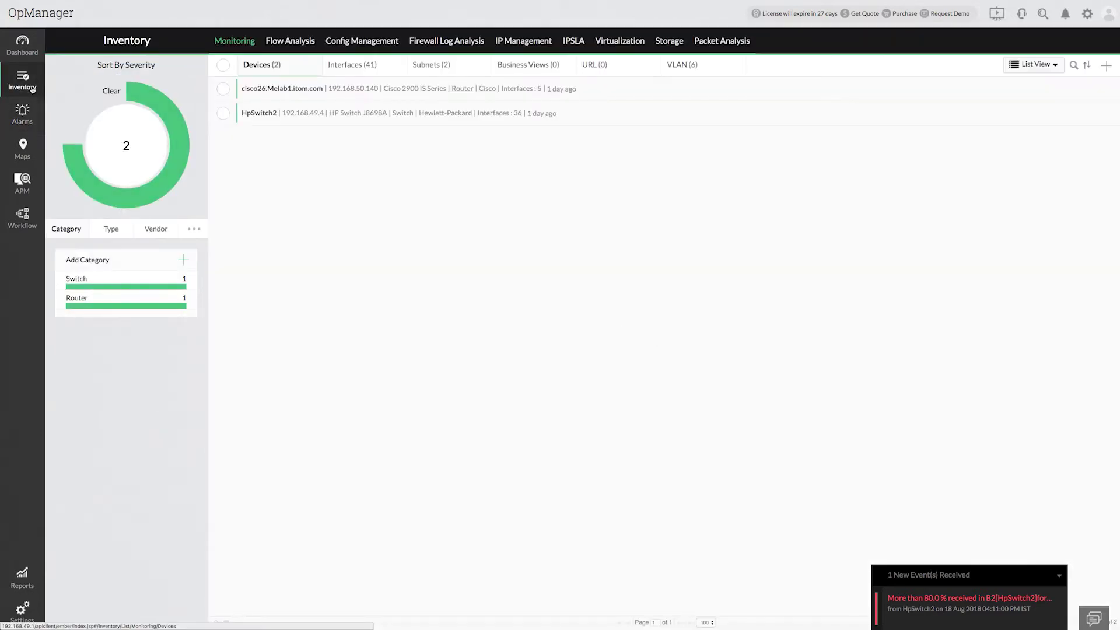
pyautogui.click(283, 47)
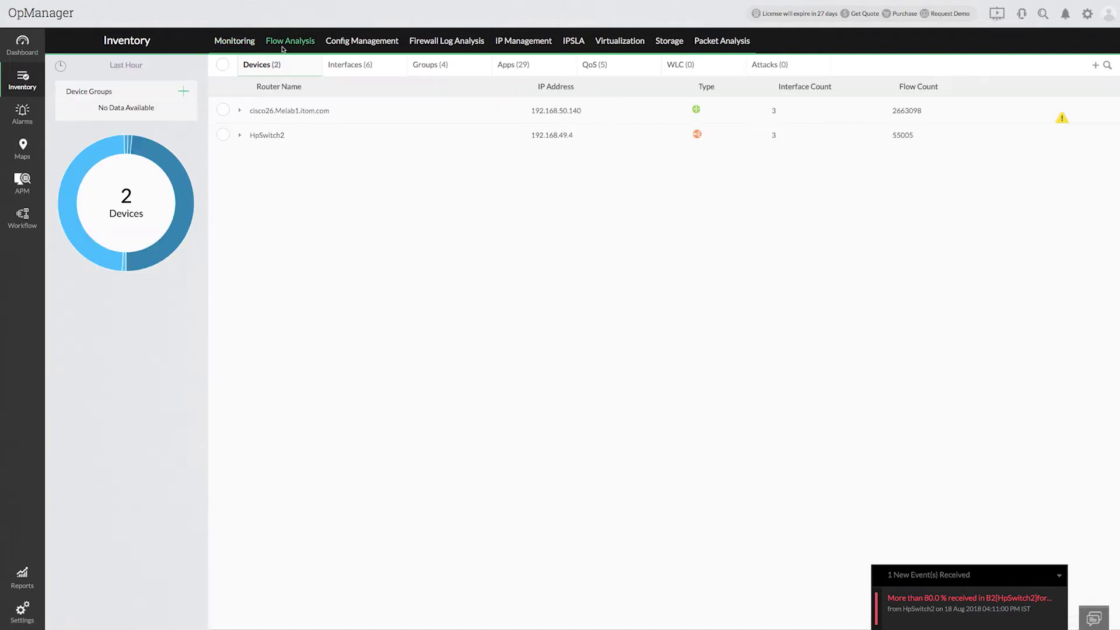
pyautogui.click(241, 136)
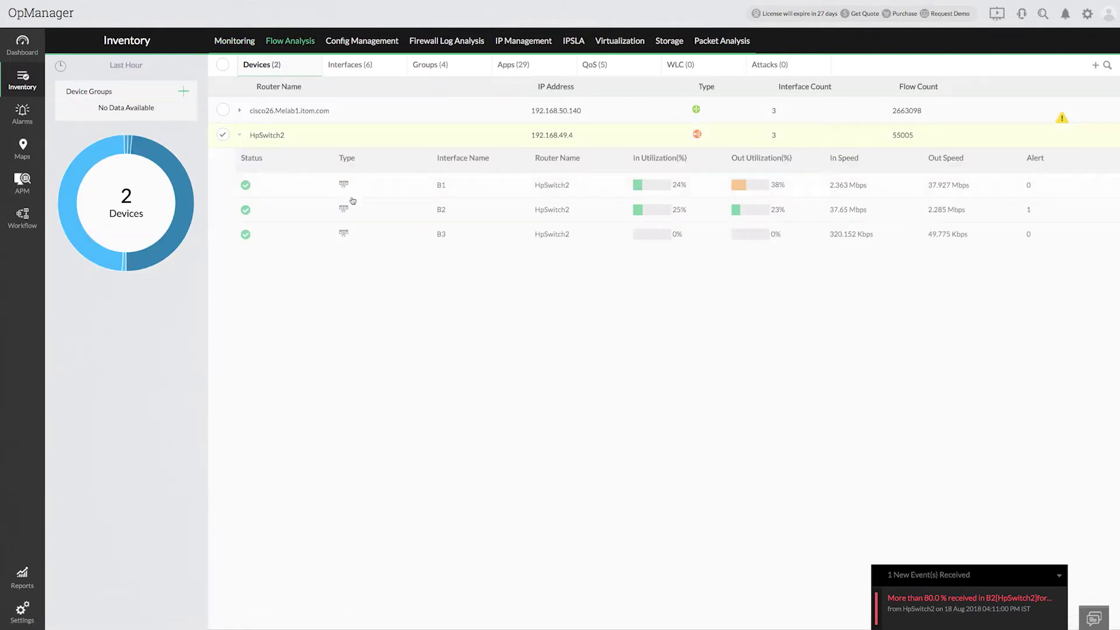
pyautogui.click(371, 215)
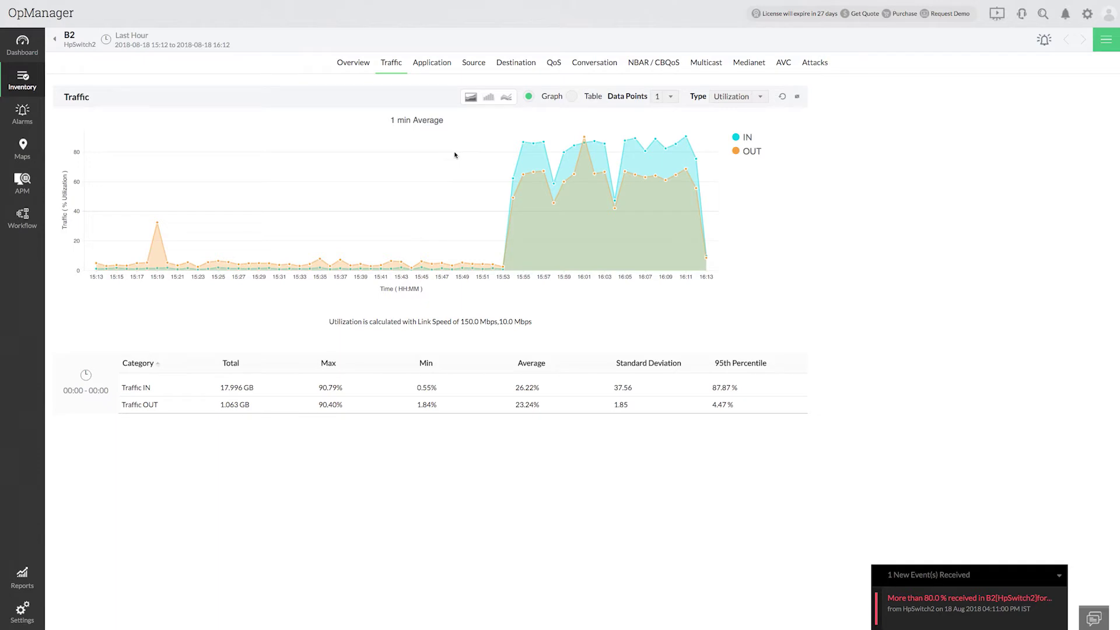
# Zoom B2's traffic graph into the 15:48–16:14 spike and view its per-application breakdown.
pyautogui.moveTo(455, 154); pyautogui.dragTo(722, 291)
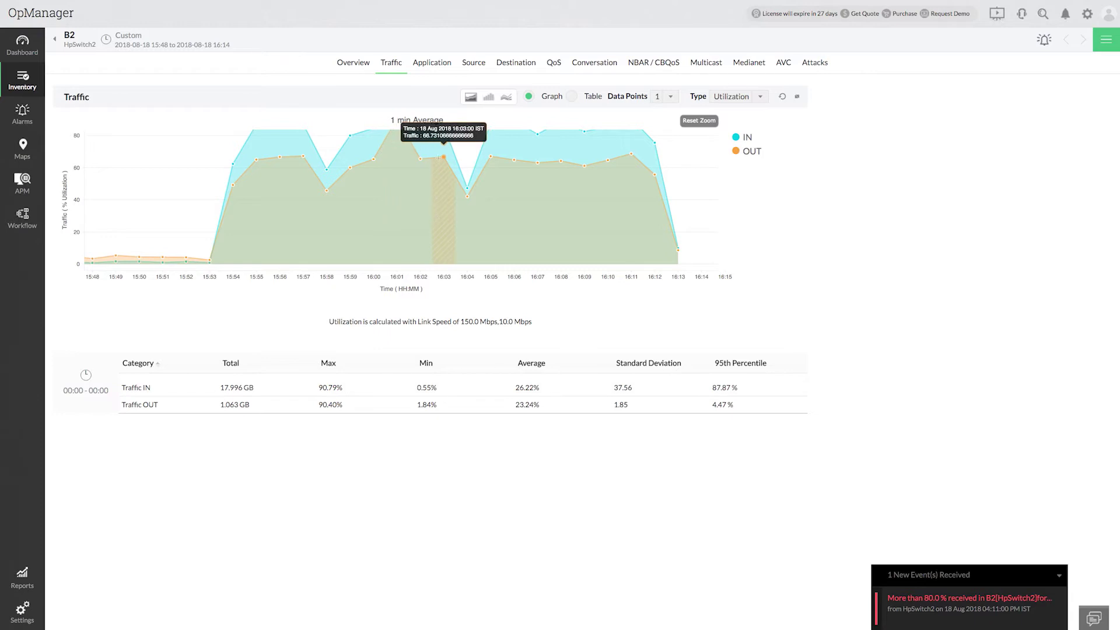
pyautogui.click(429, 70)
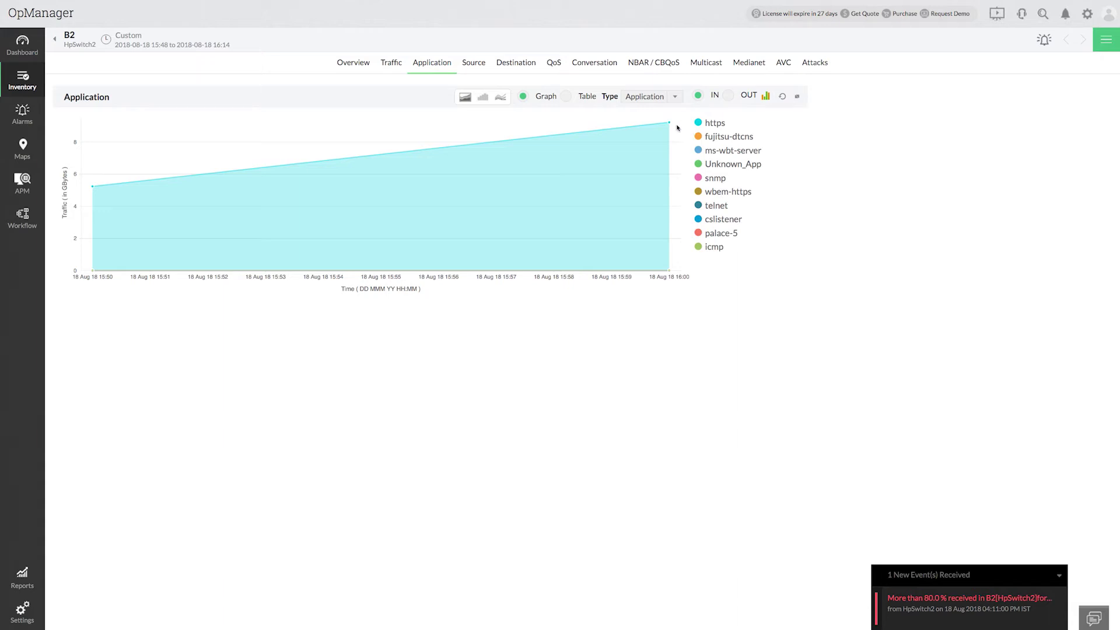
# Review B2's top sources, then its top conversations, led by livesports-to-ApplocalSite https at 14.2 GB.
pyautogui.click(476, 69)
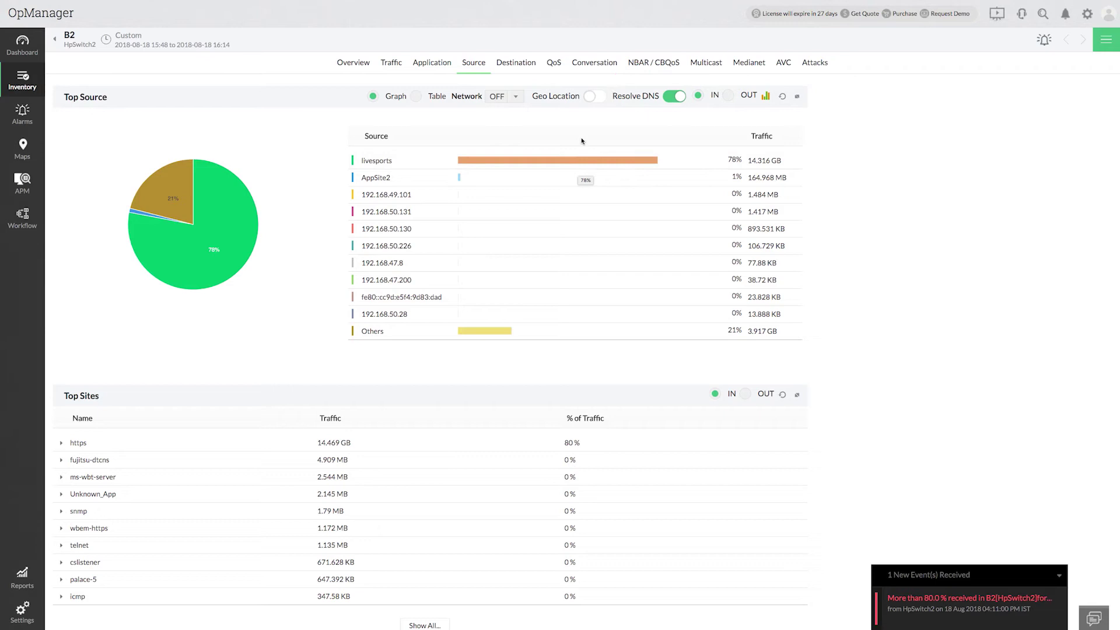
pyautogui.click(585, 65)
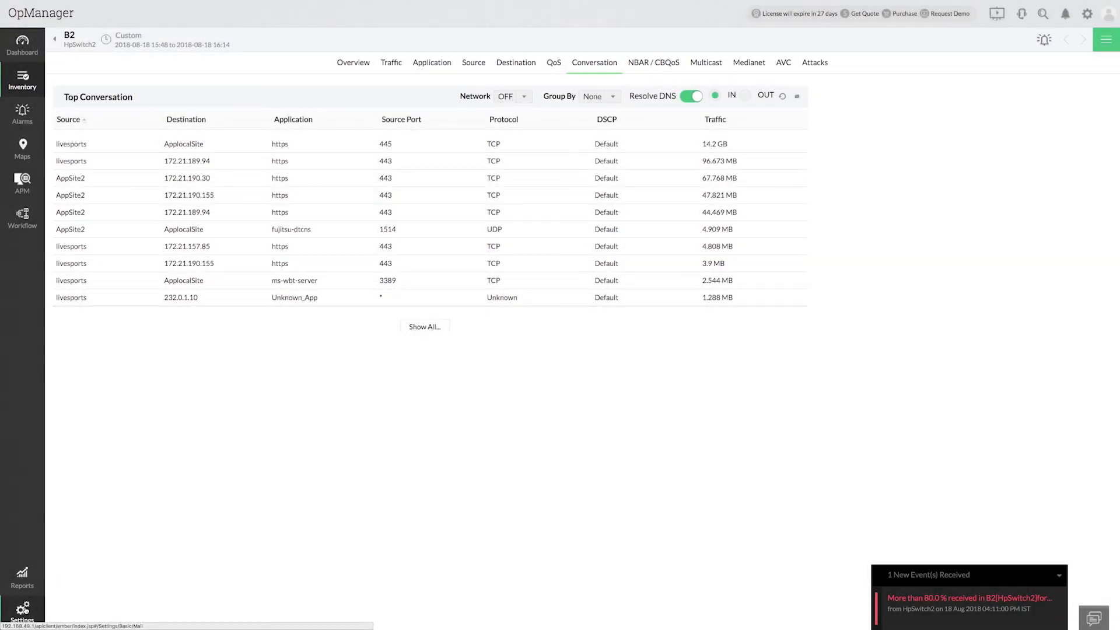
# Open the ACLonHP configlet from the NCM Configlets settings.
pyautogui.click(22, 609)
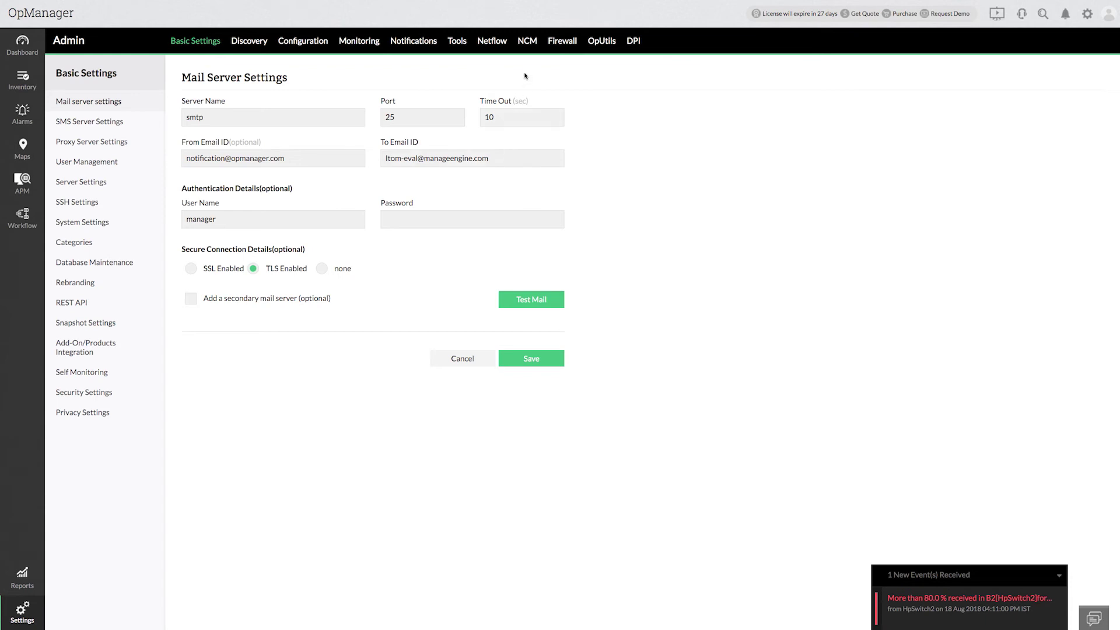
pyautogui.click(528, 42)
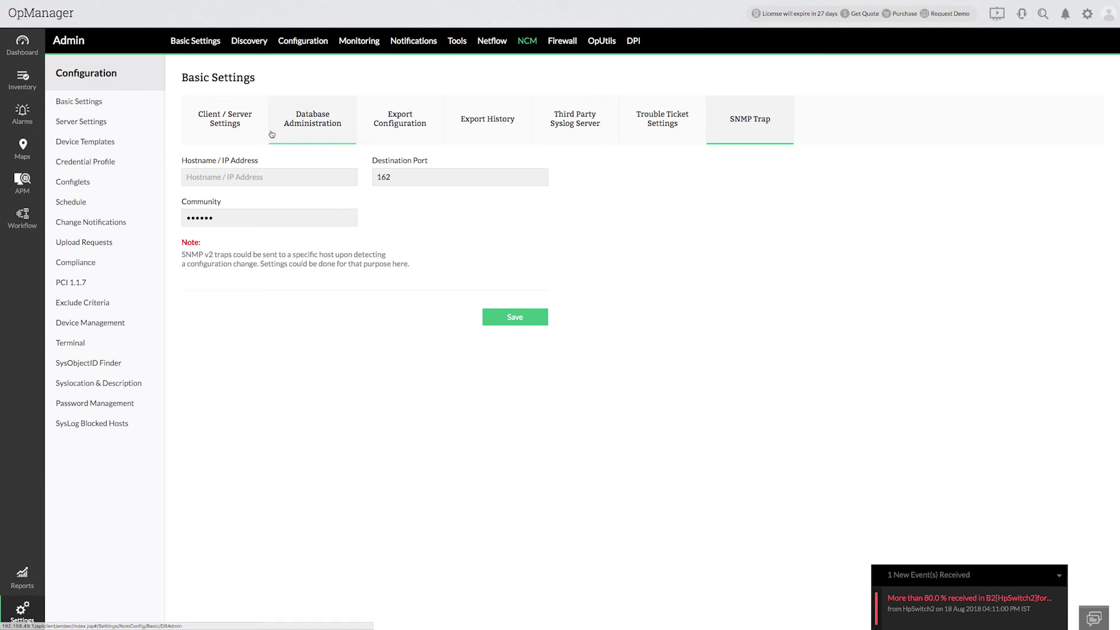
pyautogui.click(104, 184)
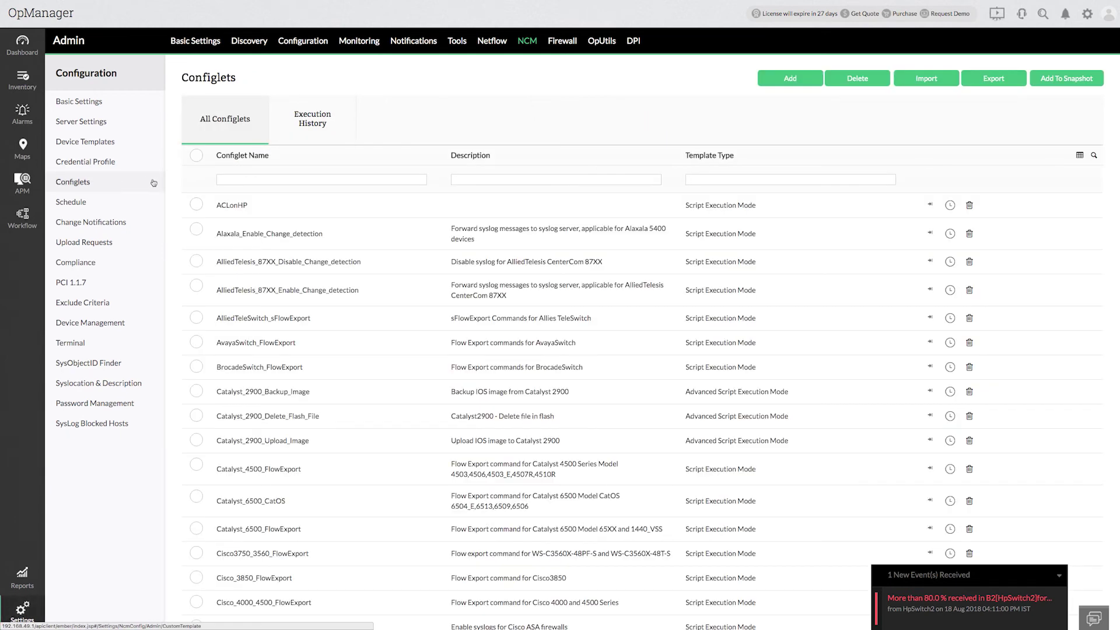
pyautogui.click(231, 206)
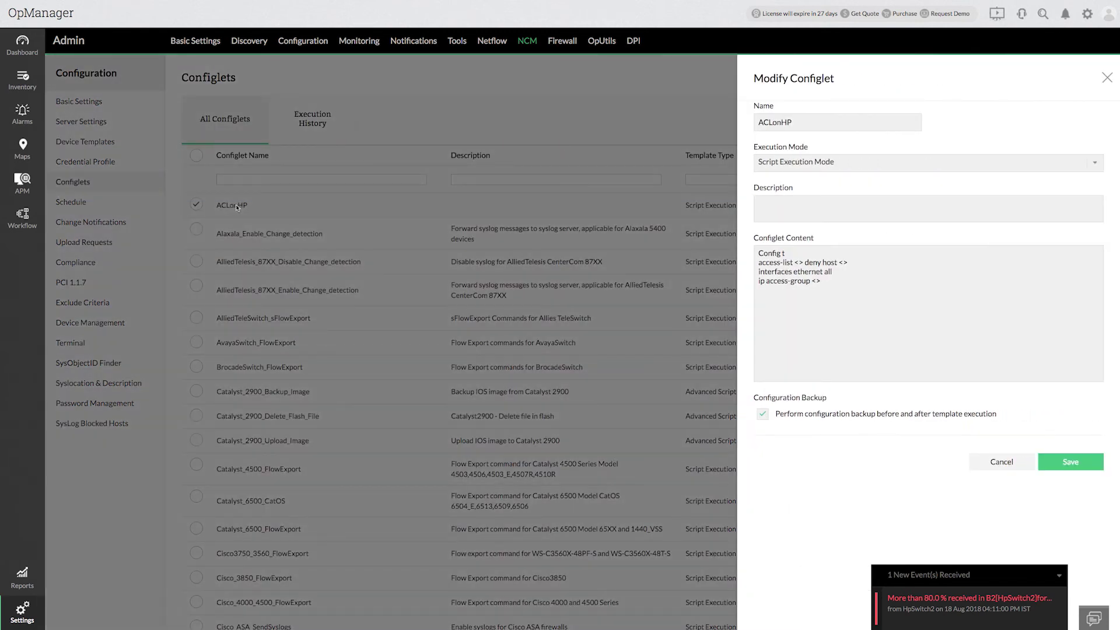
# Fill the configlet with access-list 11 denying host 192.168.50.223.
pyautogui.click(799, 263)
pyautogui.doubleClick(799, 262)
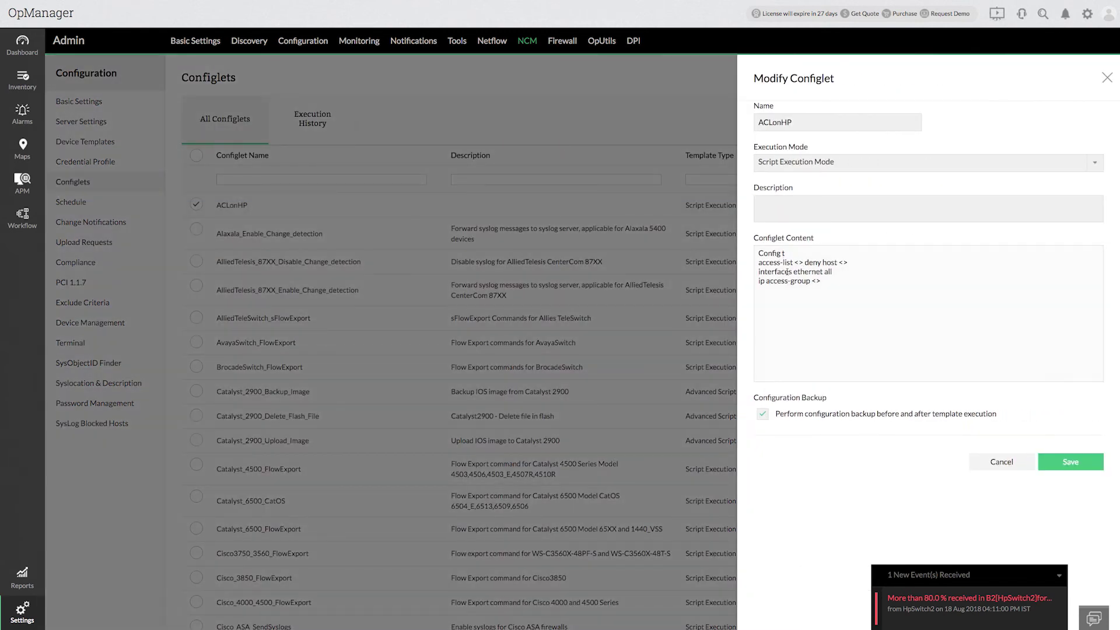
pyautogui.write('11')
pyautogui.press('BackSpace')
pyautogui.press('BackSpace')
pyautogui.write('192.168.50.2211')
# Save ACLonHP and execute it on switch 192.168.49.4 with configuration backup enabled.
pyautogui.click(1080, 462)
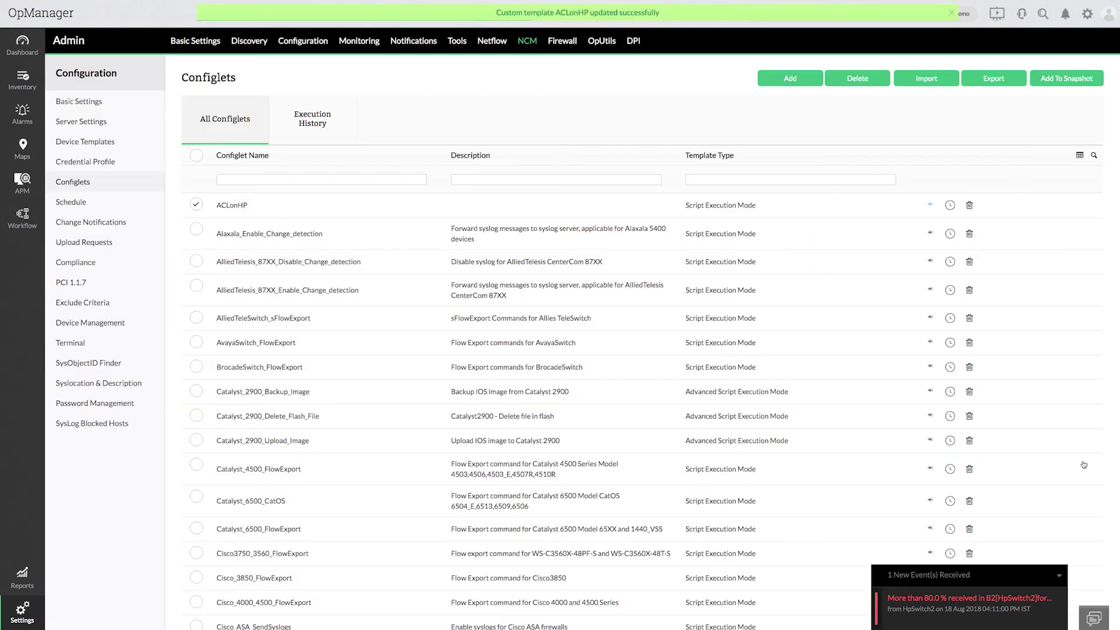
pyautogui.click(930, 206)
pyautogui.click(840, 319)
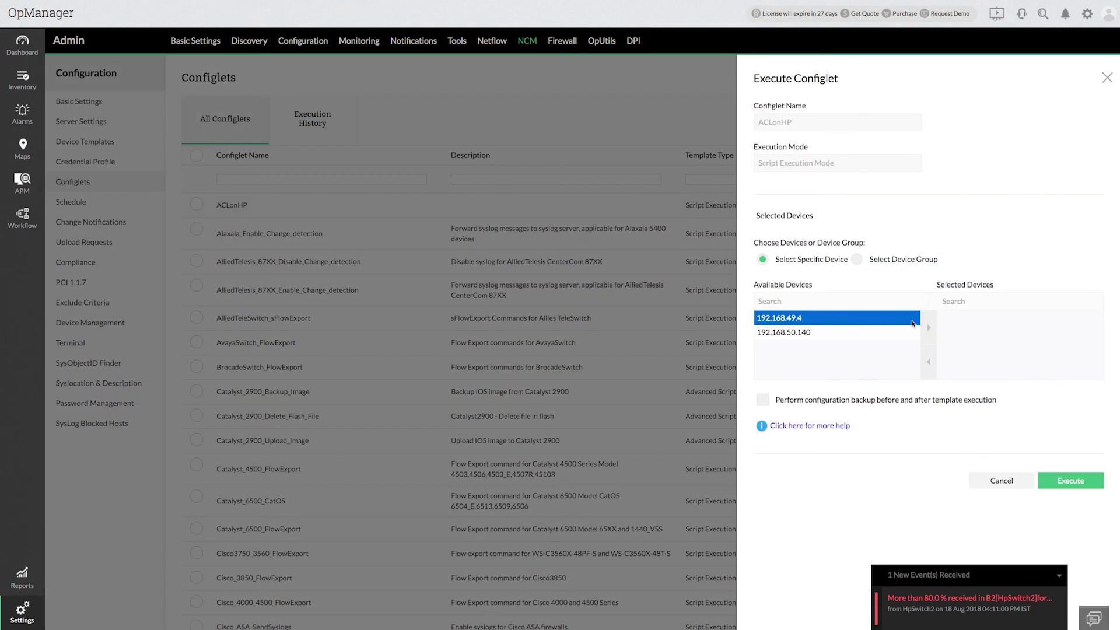
pyautogui.click(932, 328)
pyautogui.click(767, 405)
pyautogui.click(1077, 482)
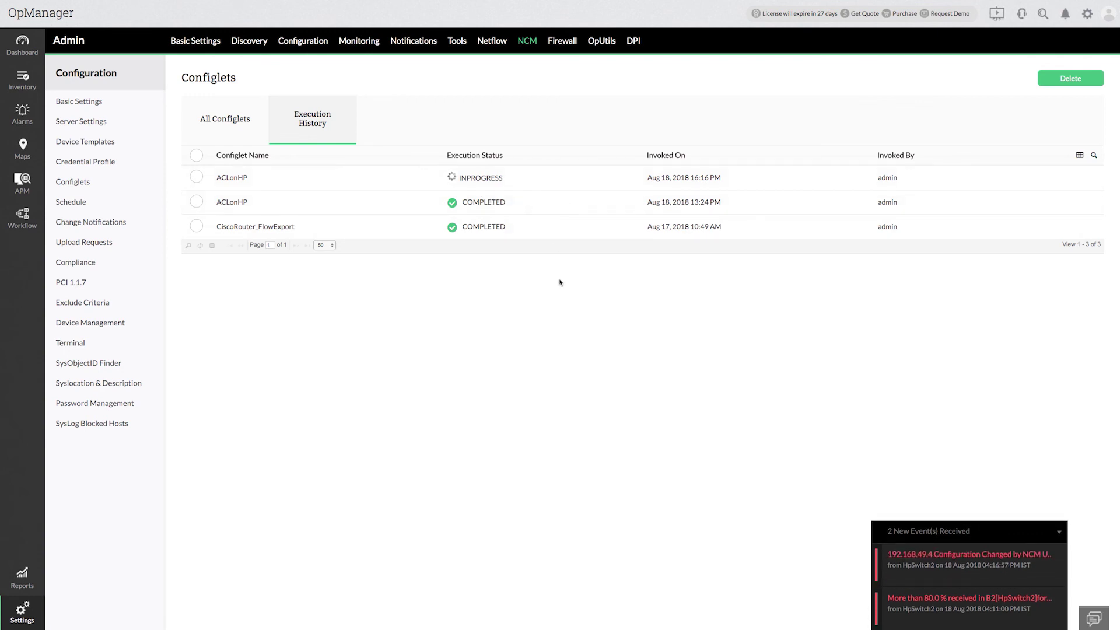
# Reopen HpSwitch2's B2 traffic graph and zoom in to confirm inbound traffic dropped after 16:17.
pyautogui.click(22, 80)
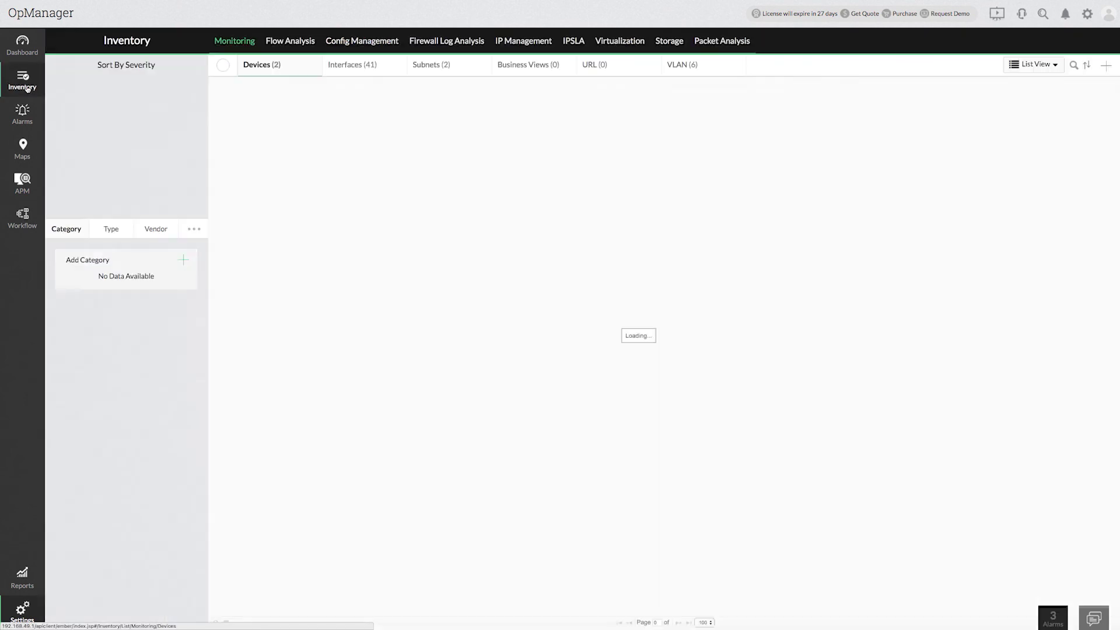
pyautogui.click(304, 42)
pyautogui.click(239, 135)
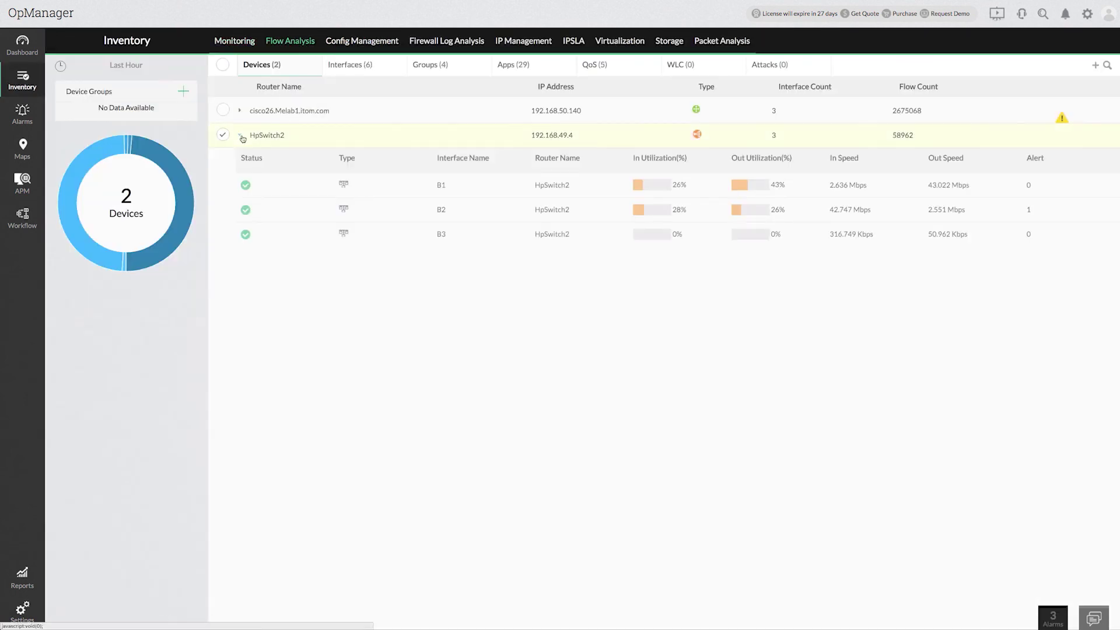
pyautogui.click(304, 209)
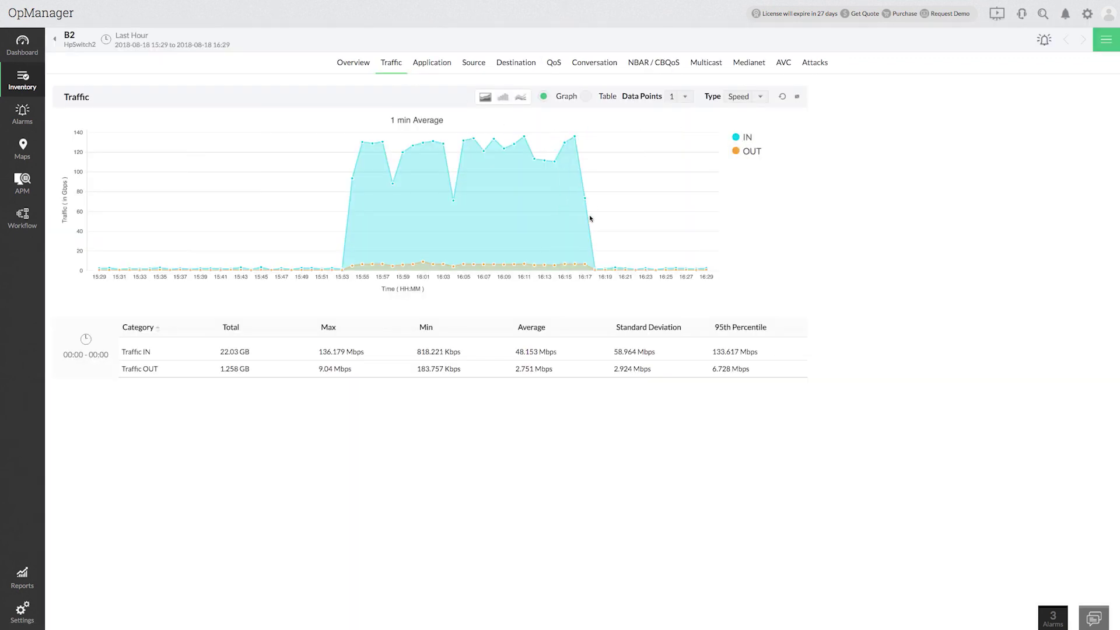
pyautogui.moveTo(672, 229); pyautogui.dragTo(730, 279)
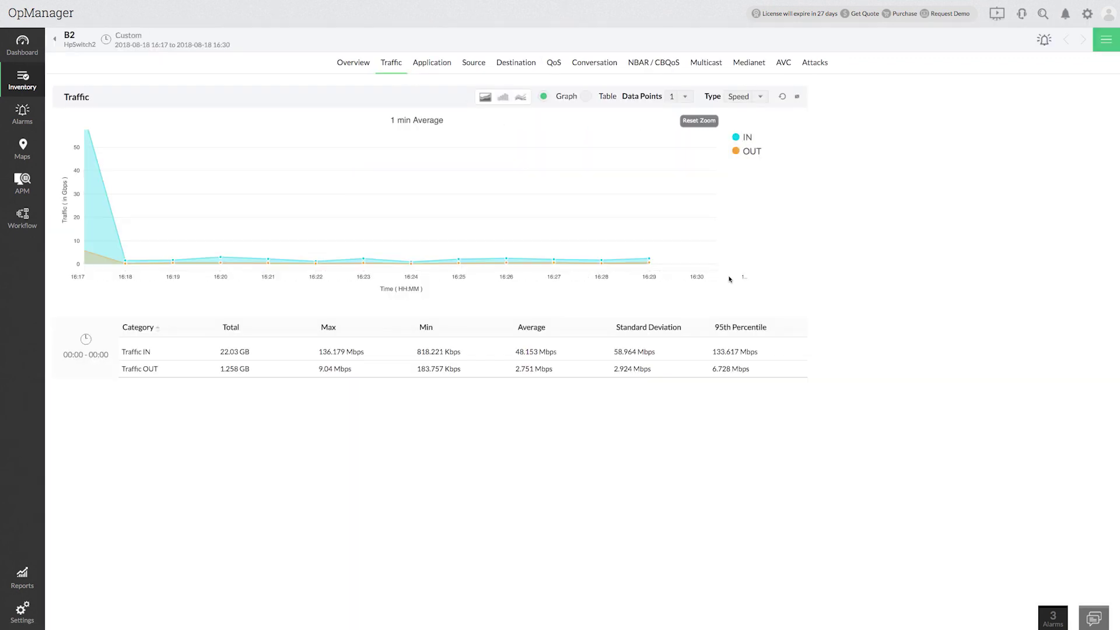